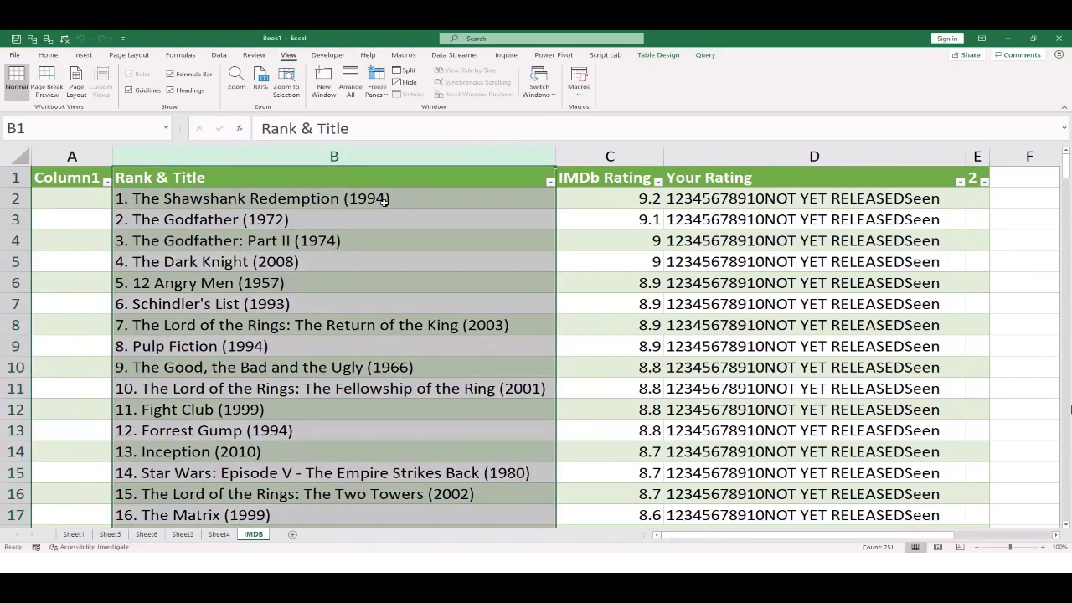
Select columns A, D and E on the IMDB sheet
left_click(72, 157)
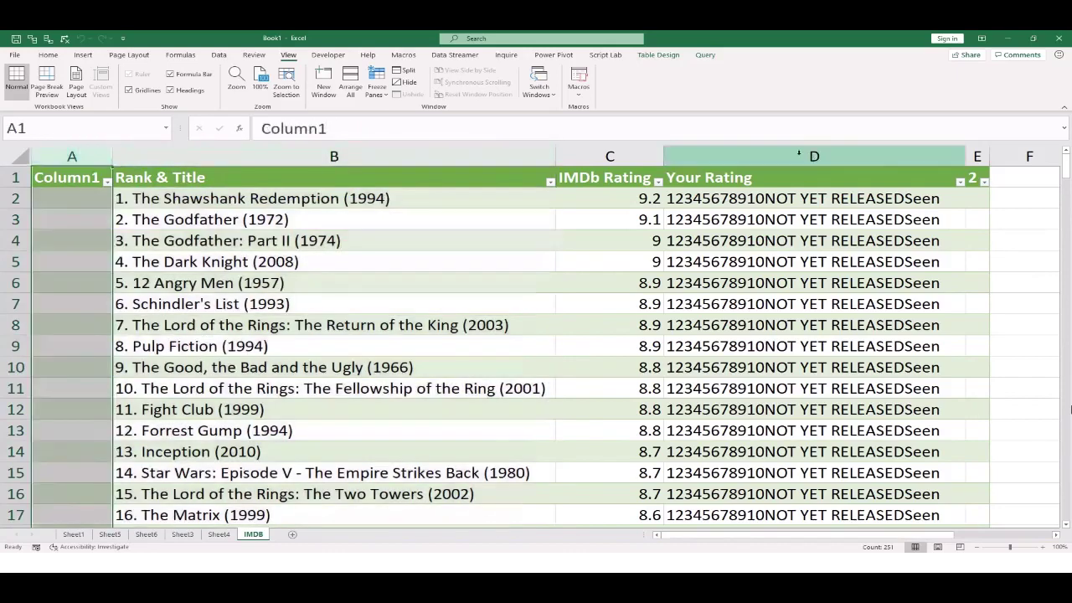
left_click(963, 155, "ctrl")
left_click_drag(963, 154, 972, 156)
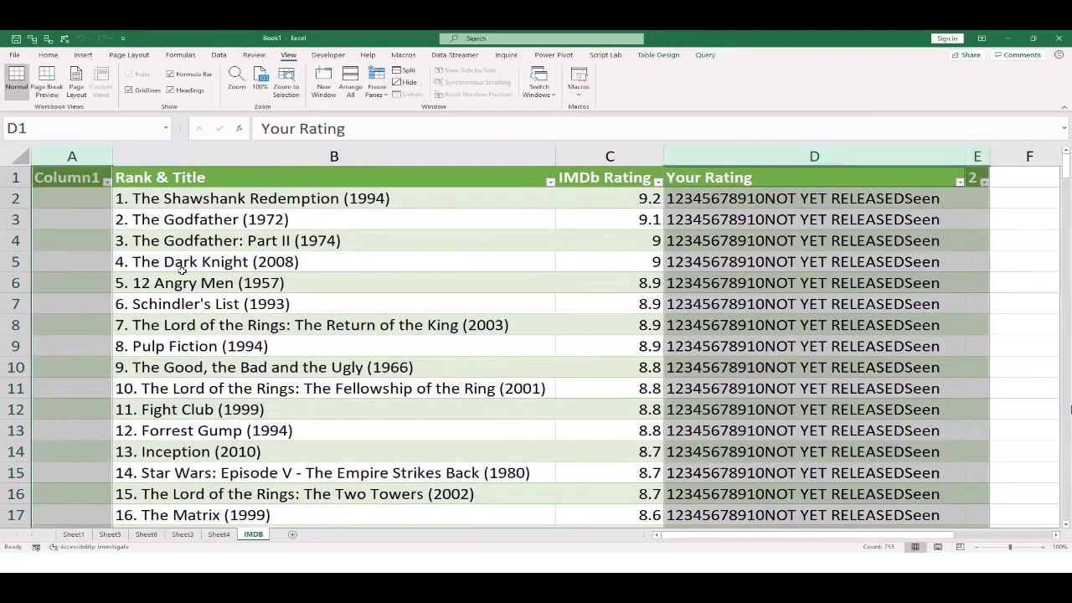
Pick a cell in the IMDb table and open its query, Table 0, for editing
left_click(181, 201)
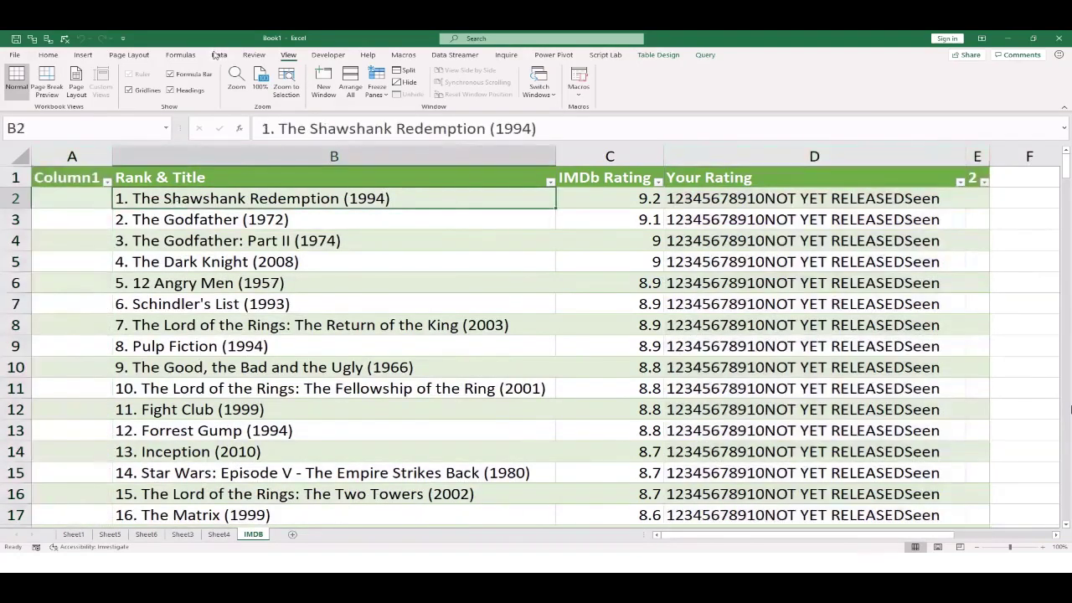
left_click(218, 55)
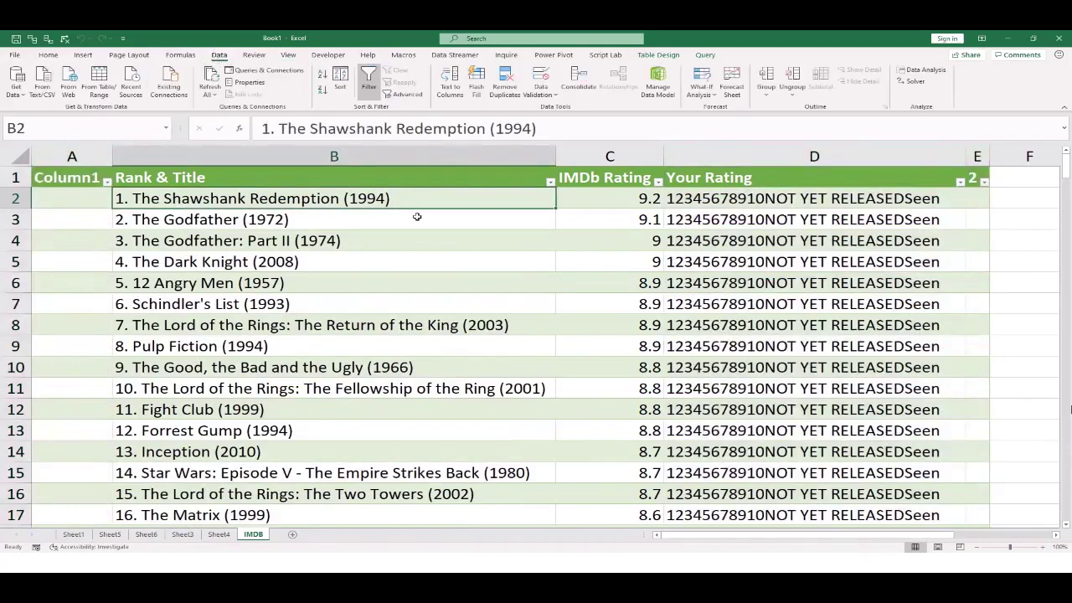
left_click(707, 55)
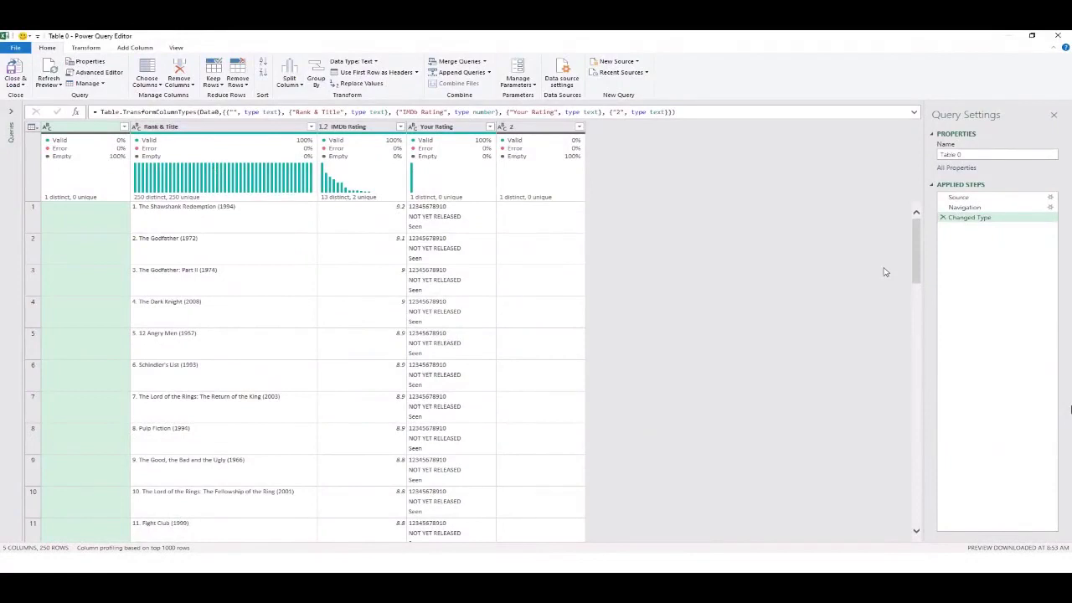
Split Rank & Title at the left-most '.' to separate the rank number
left_click(249, 129)
left_click(289, 80)
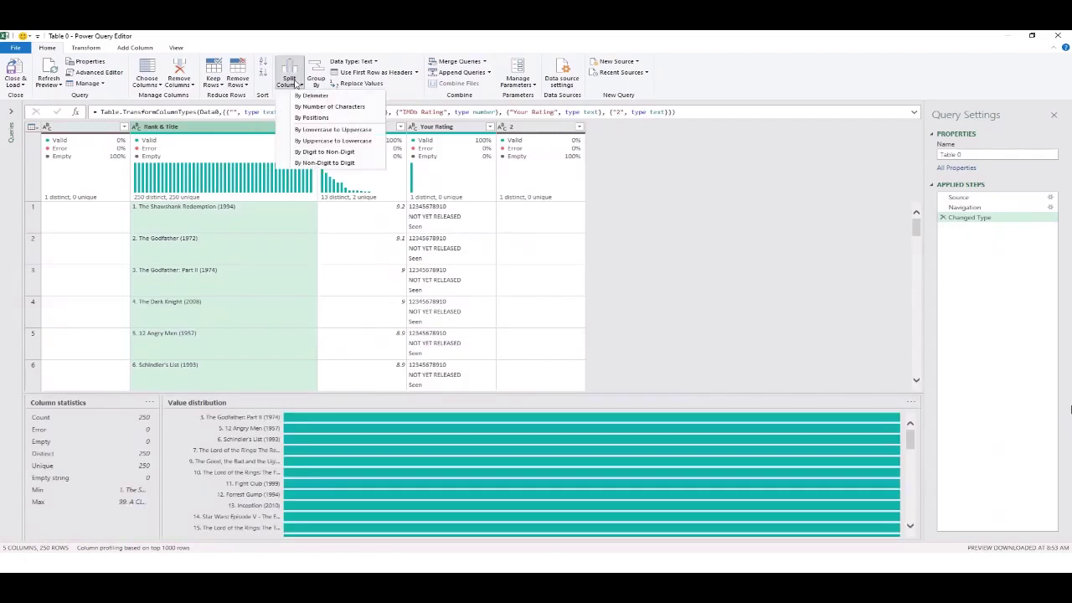
left_click(297, 84)
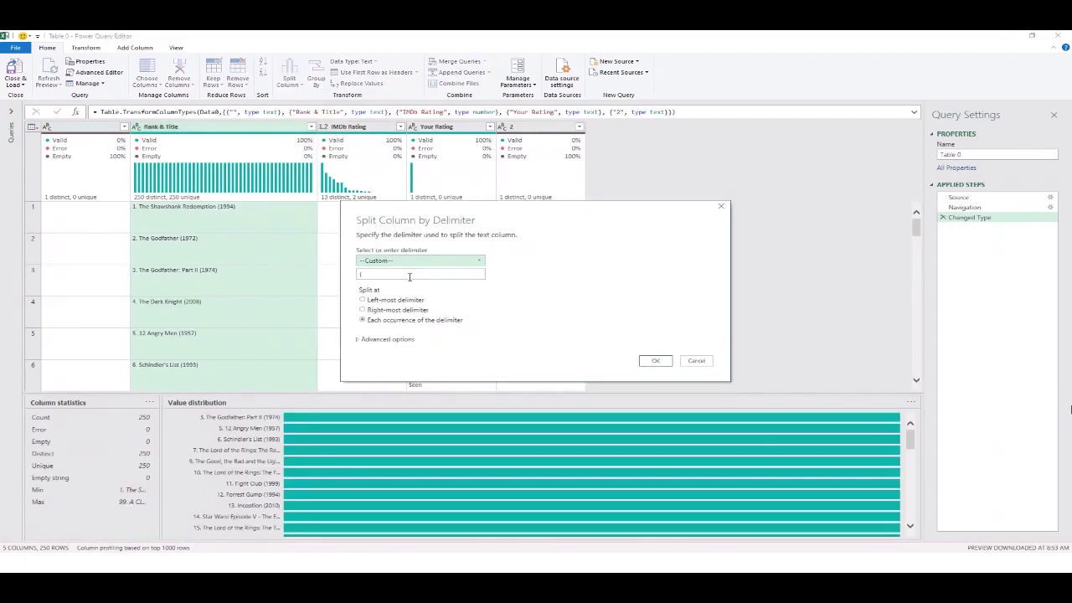
type(".")
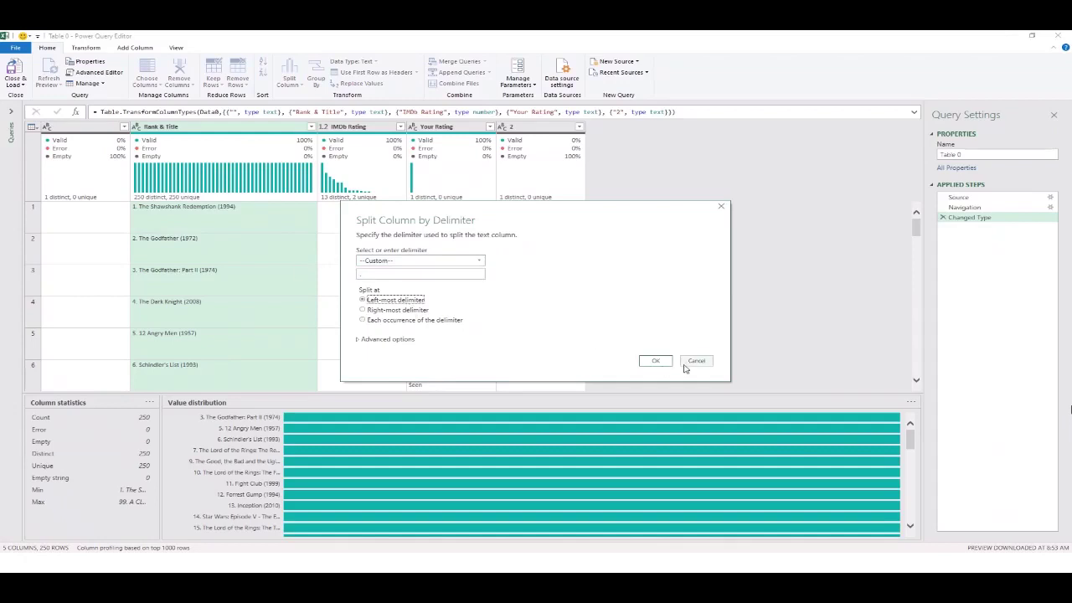
left_click(656, 361)
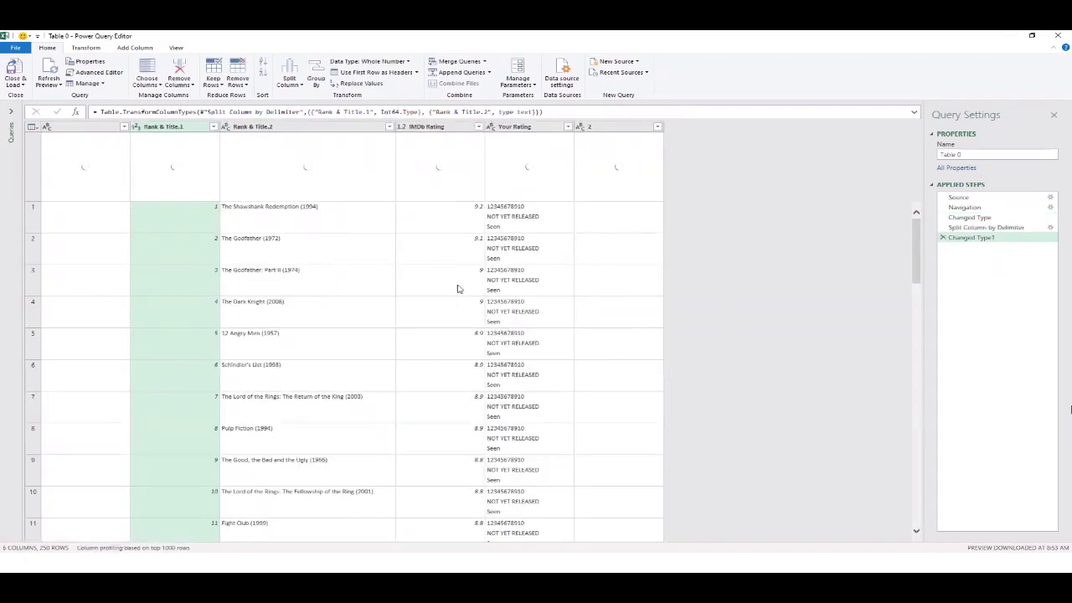
Split the remainder at the right-most '(' to separate the year from the title
left_click(289, 85)
left_click(318, 99)
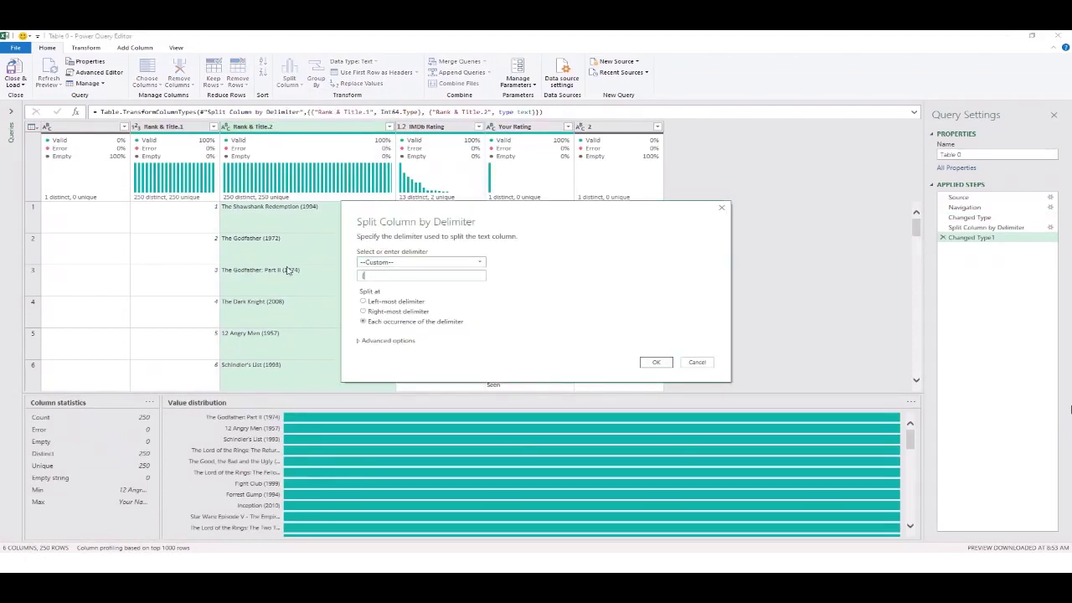
left_click(392, 311)
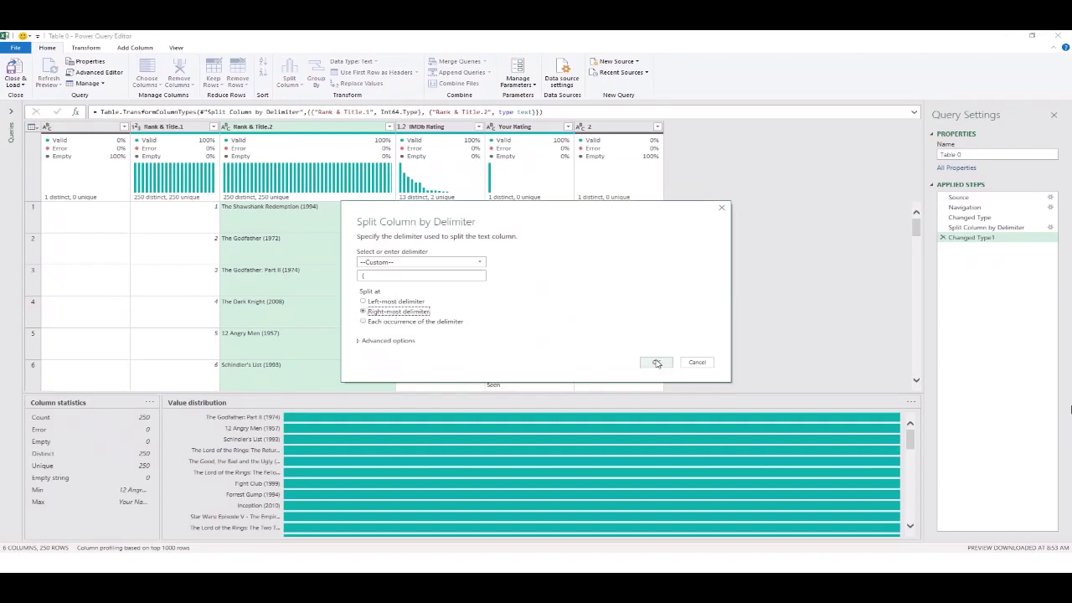
left_click(656, 361)
left_click(401, 126)
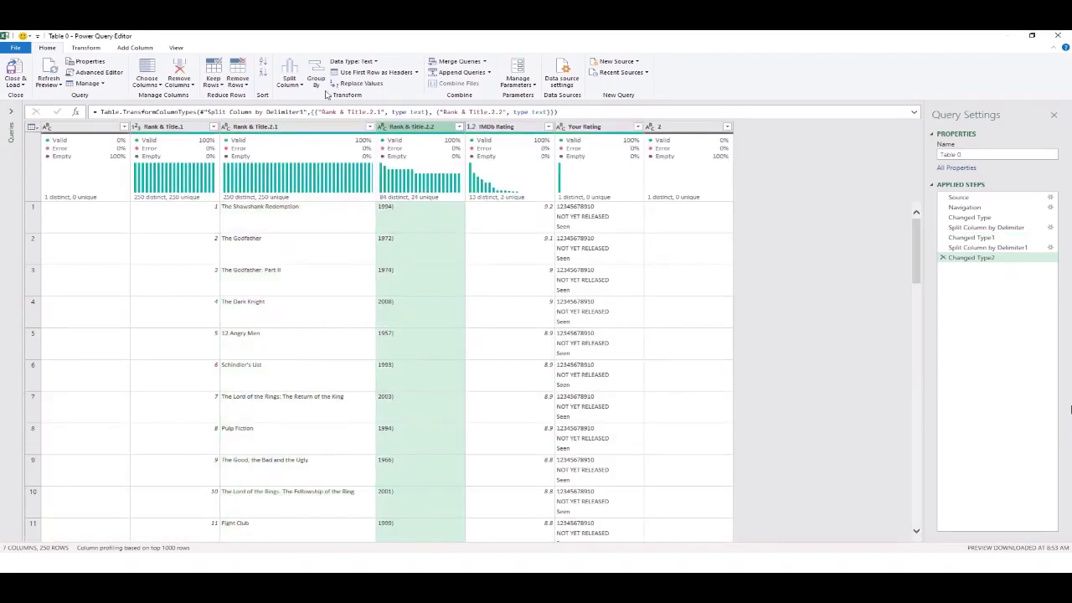
Replace ')' with nothing in Rank & Title.2.2 and set its type to Whole Number
left_click(360, 84)
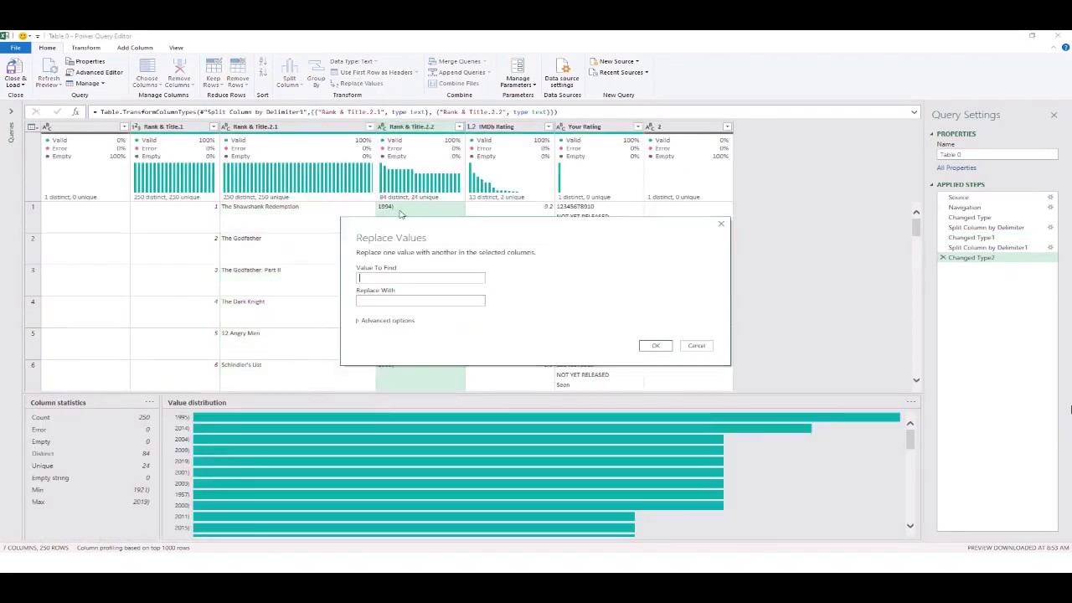
type(")")
left_click(660, 346)
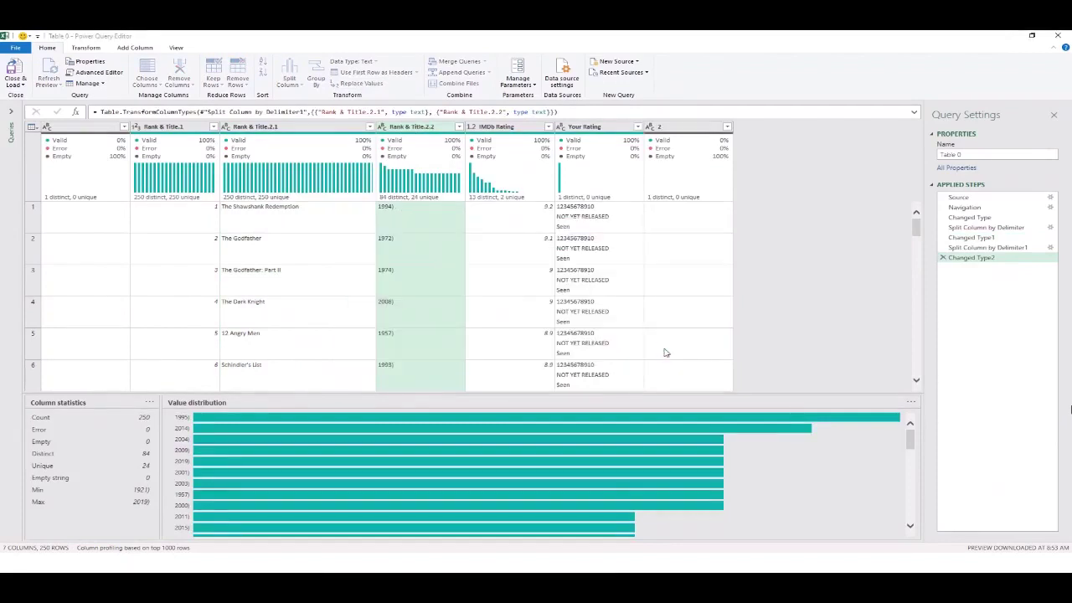
left_click(382, 126)
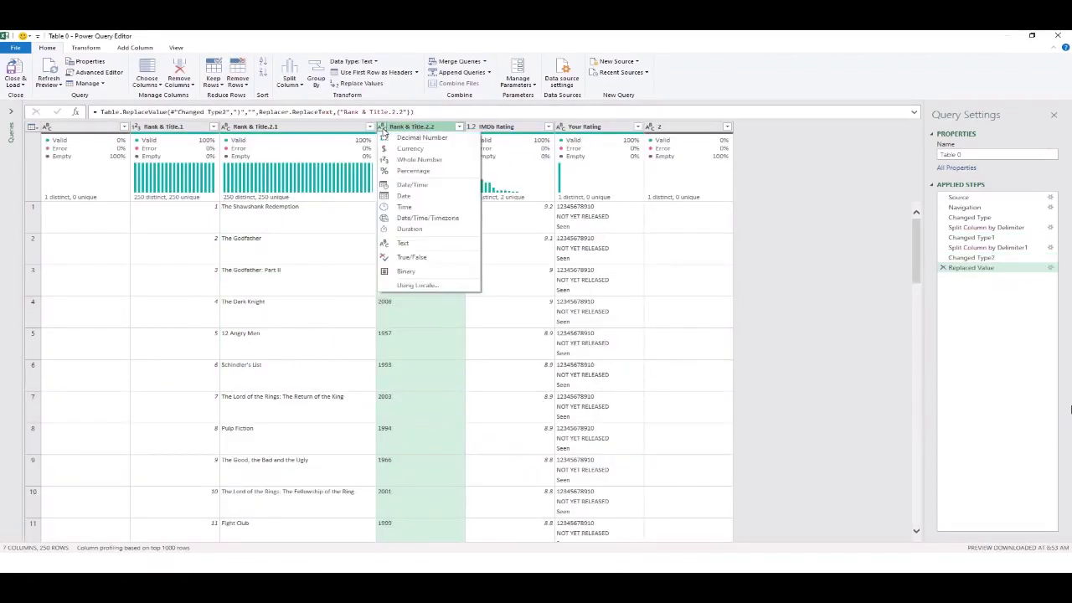
left_click(413, 159)
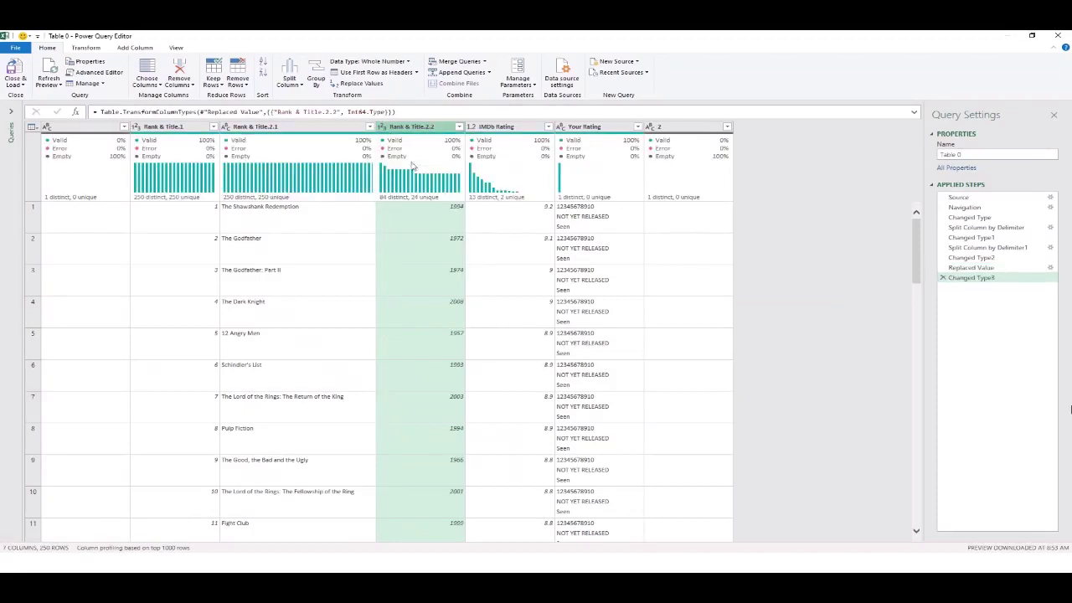
Rename Rank & Title.1, .2.1 and .2.2 to Rank, Title and Year
double_click(182, 127)
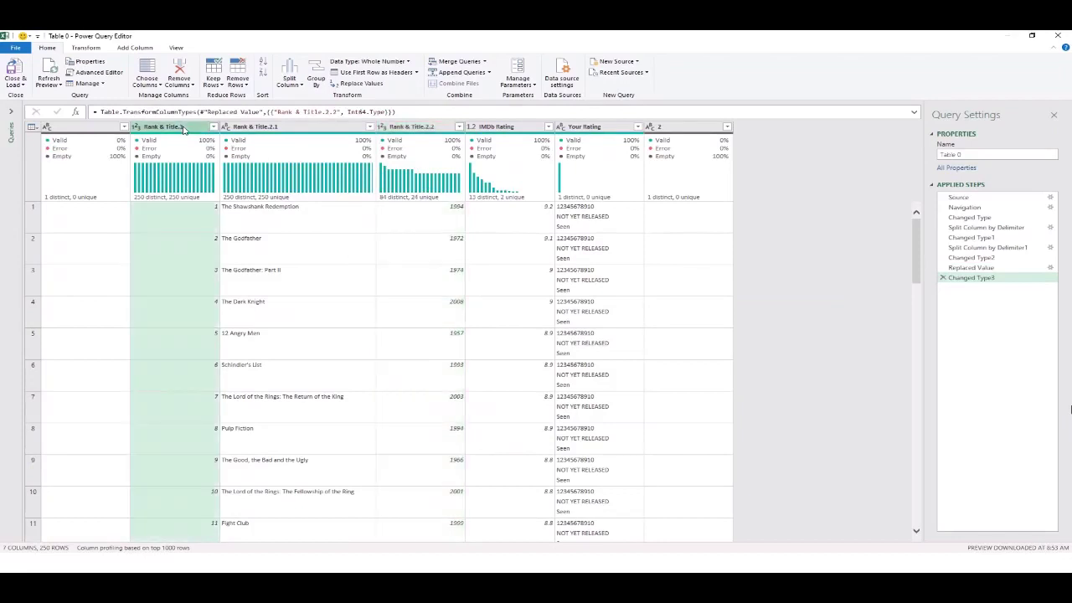
type("Rank")
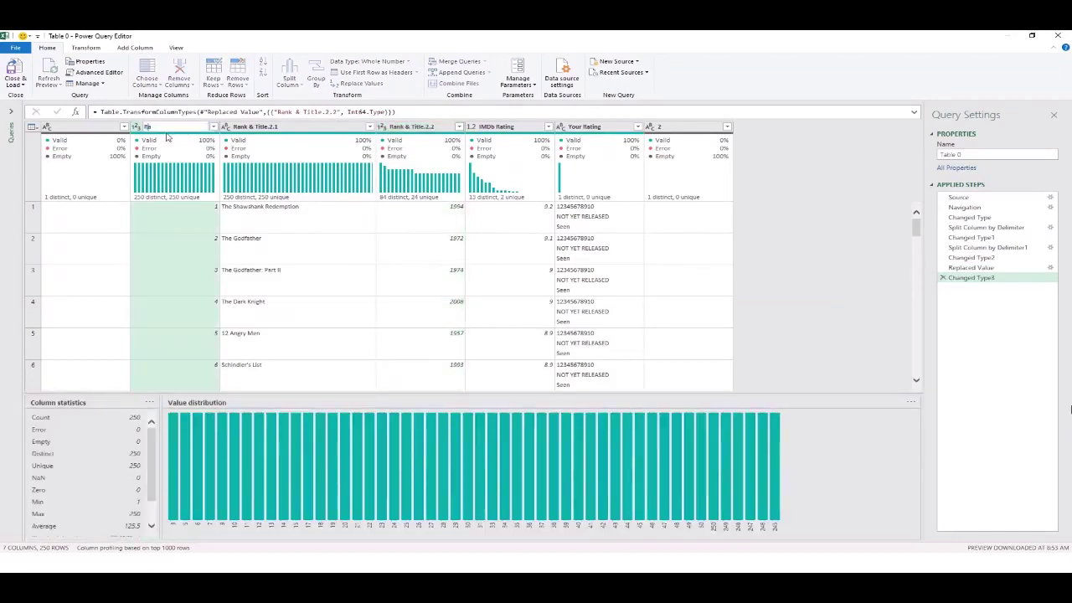
key("Return")
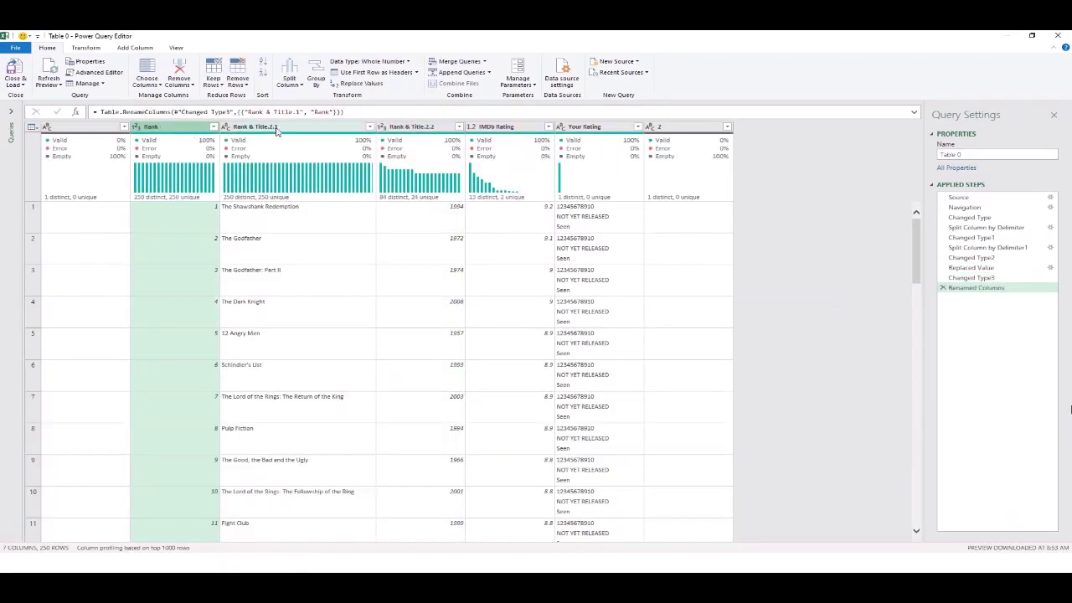
double_click(272, 128)
type("Title")
key("Return")
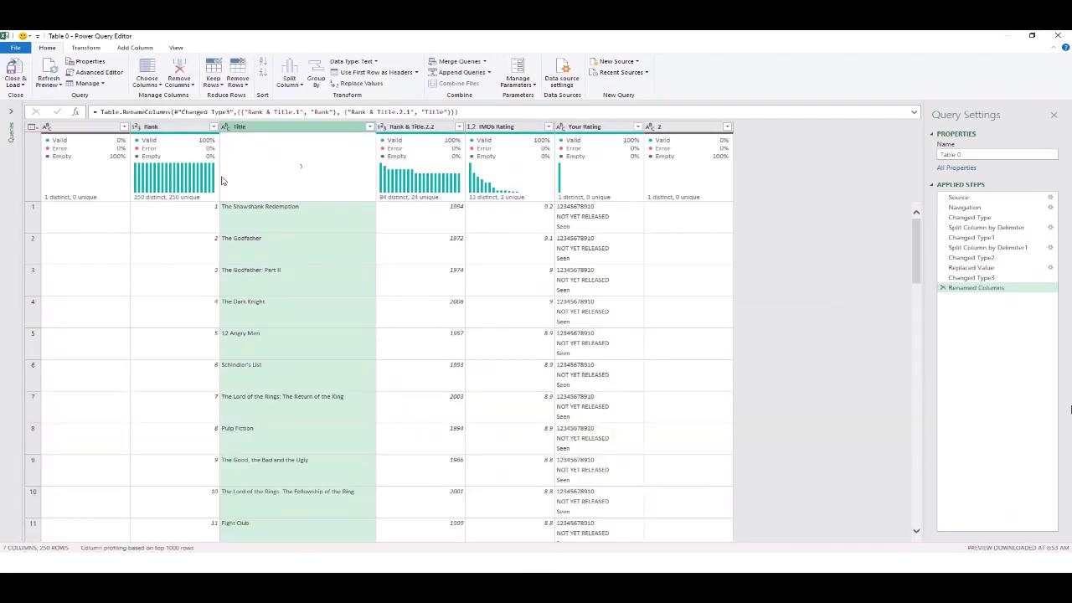
left_click(427, 127)
double_click(427, 127)
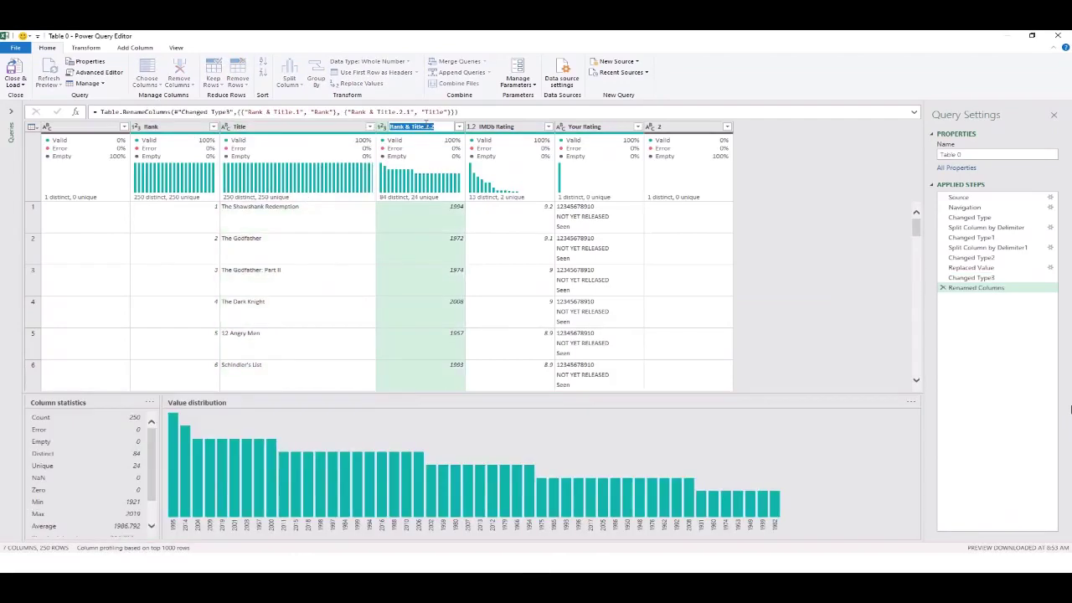
type("Year")
key("Return")
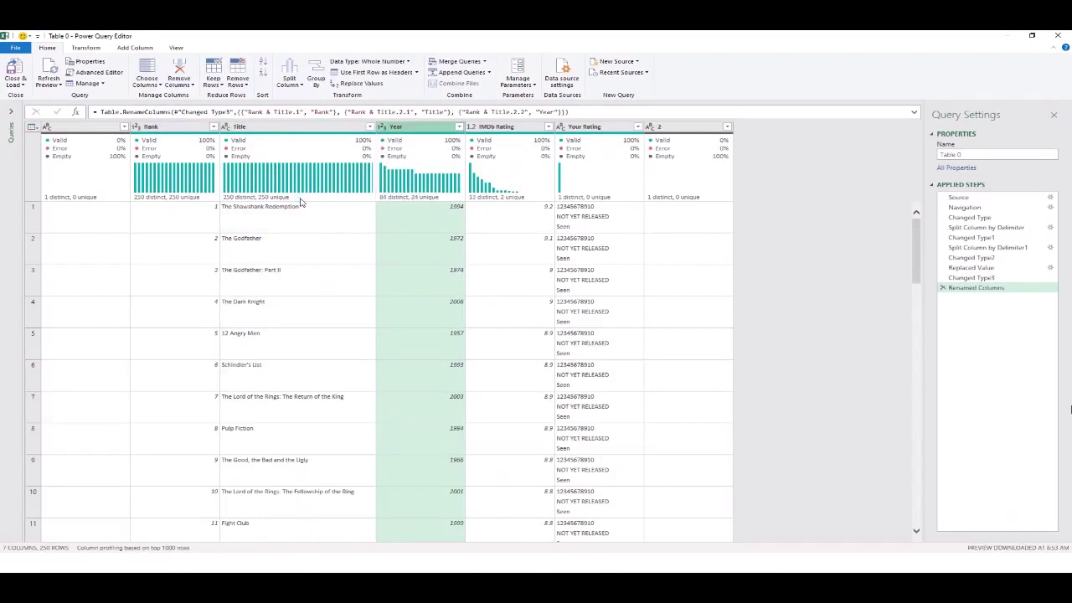
left_click(202, 128)
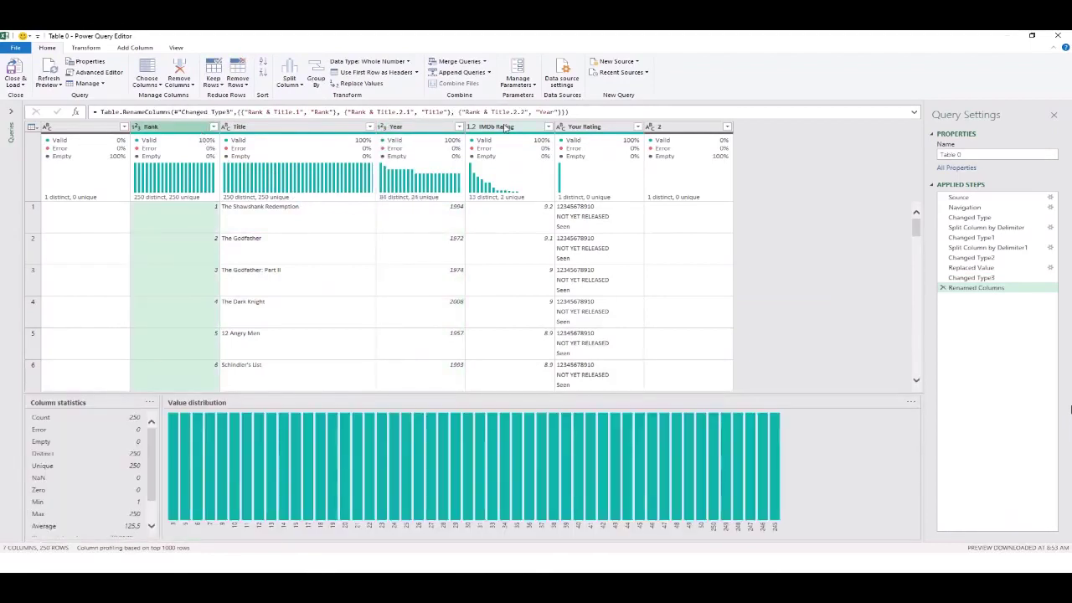
Remove all columns except Rank, Title, Year and IMDb Rating, then Close & Load
left_click(505, 127, "shift")
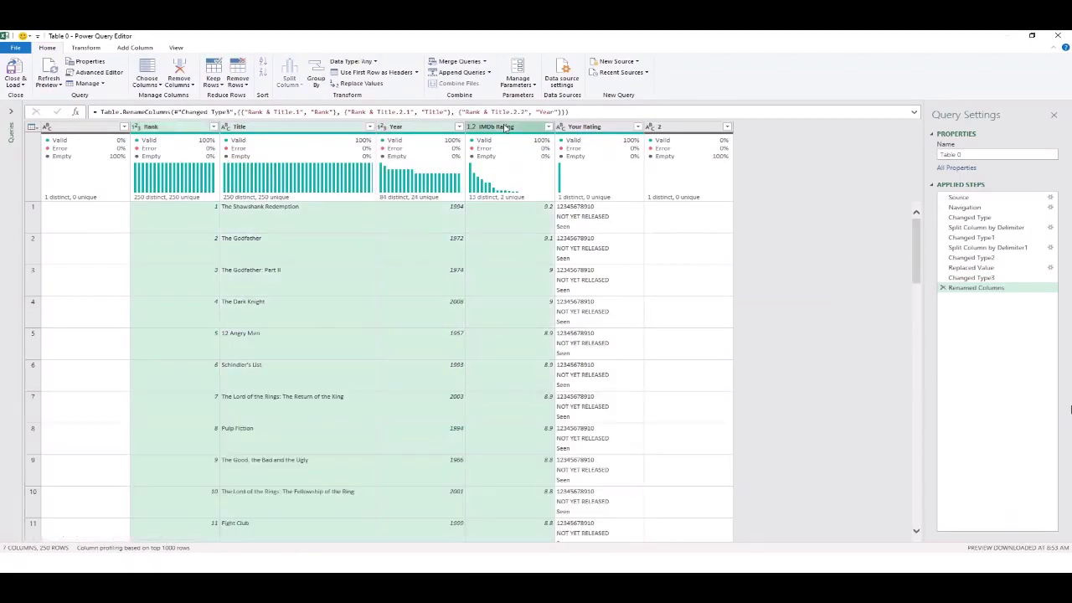
right_click(339, 131)
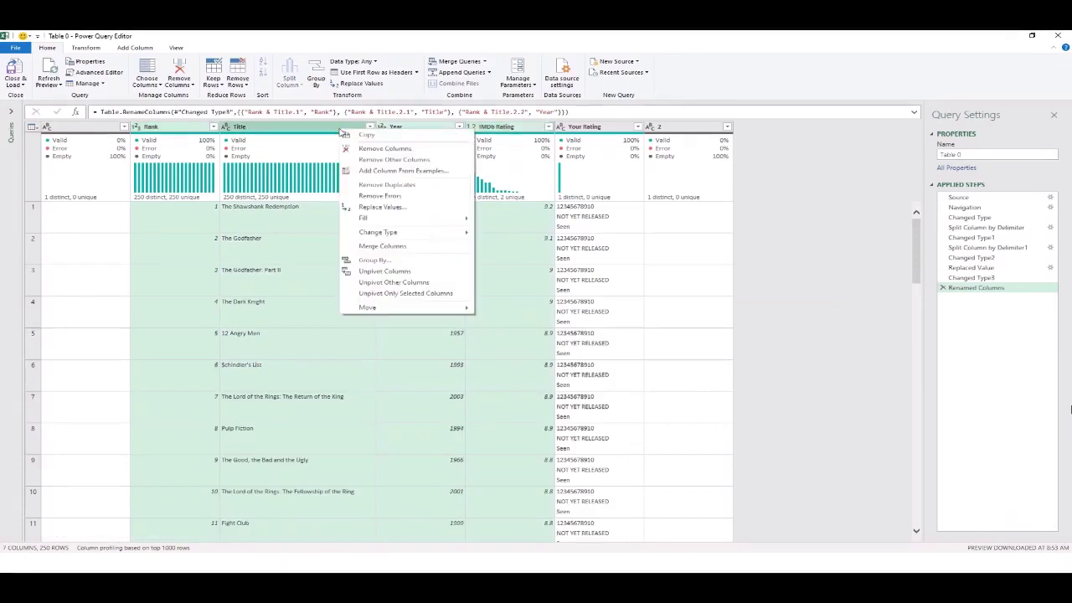
left_click(396, 160)
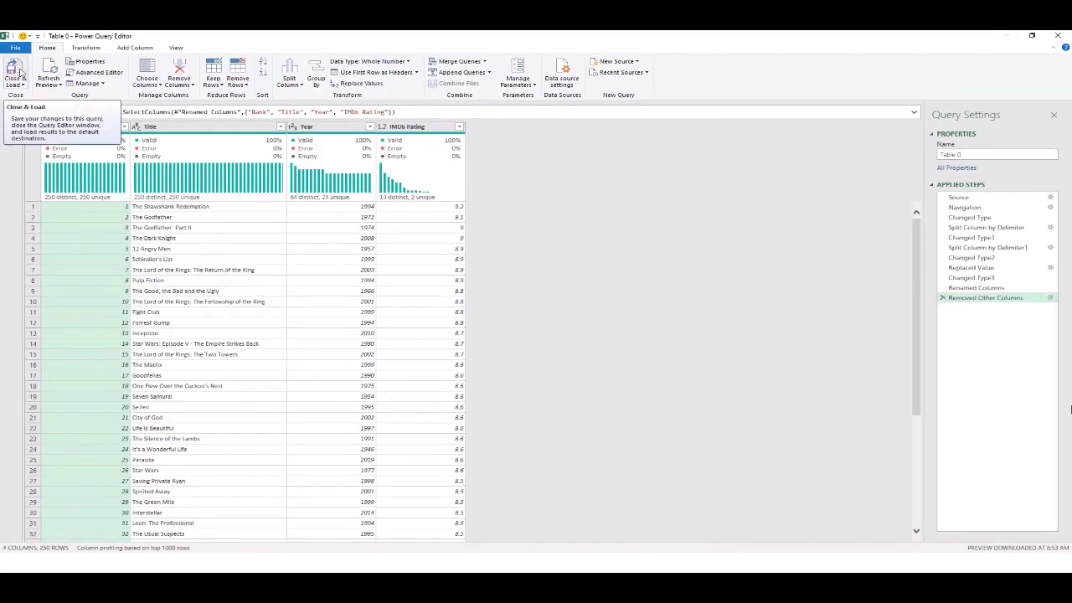
left_click(15, 70)
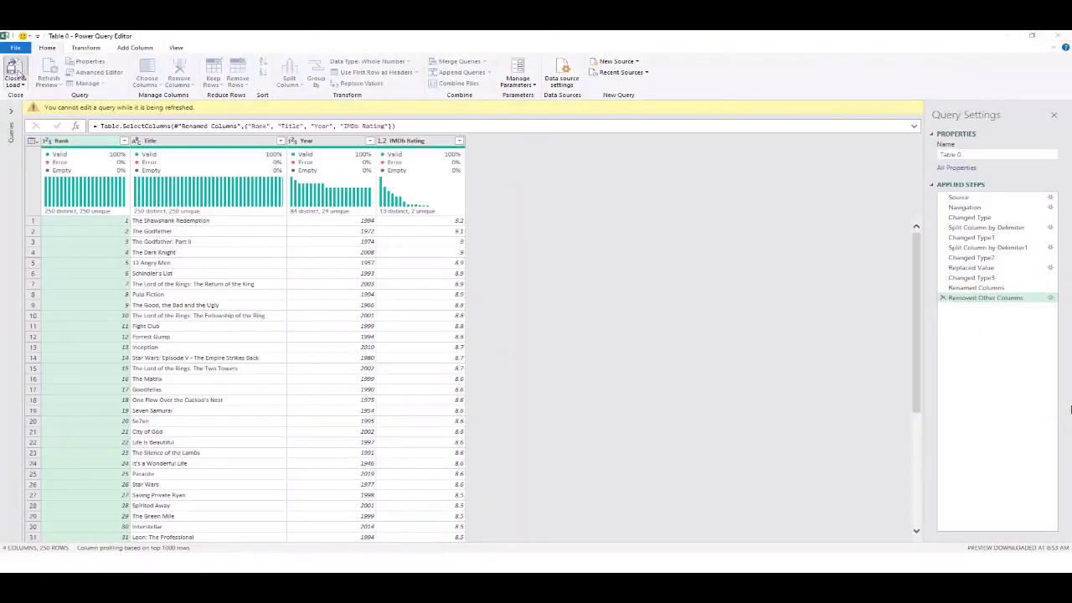
left_click(15, 73)
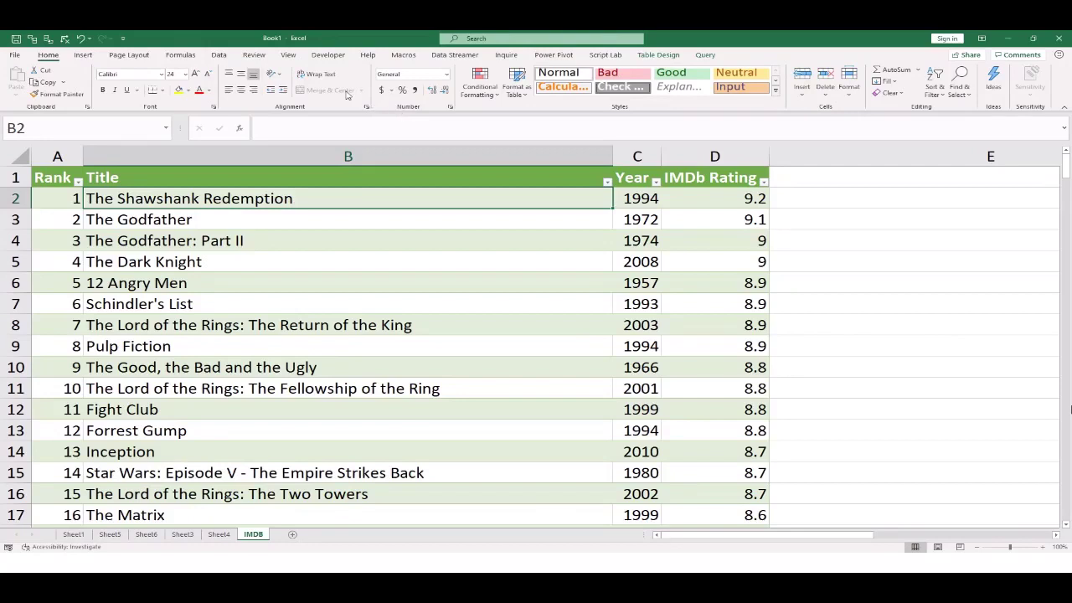
Reopen the Table 0 query in Power Query Editor from the Query tab
left_click(218, 55)
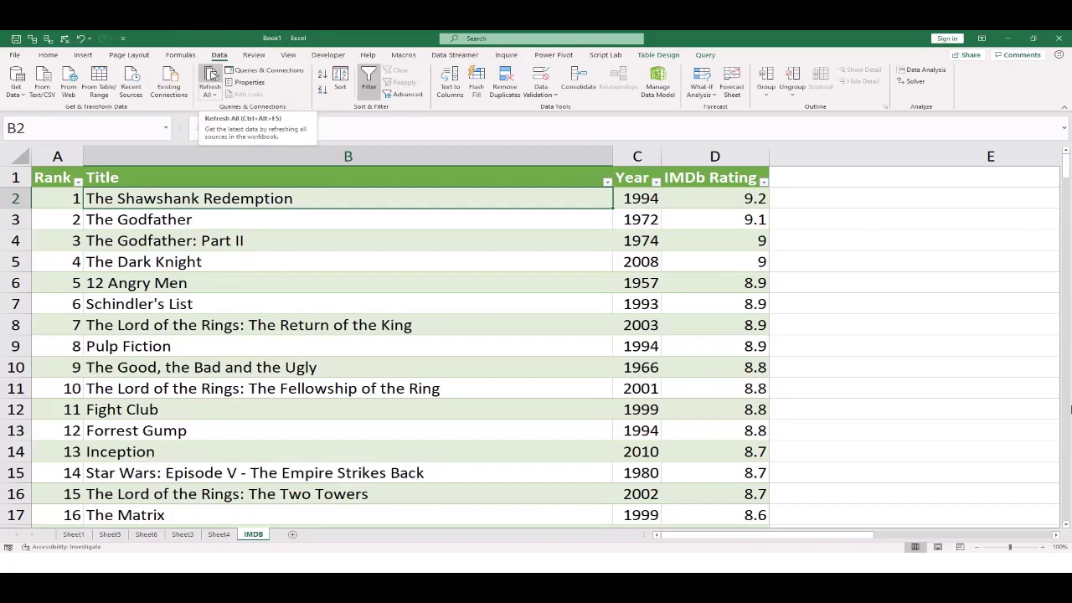
left_click(700, 55)
left_click(21, 84)
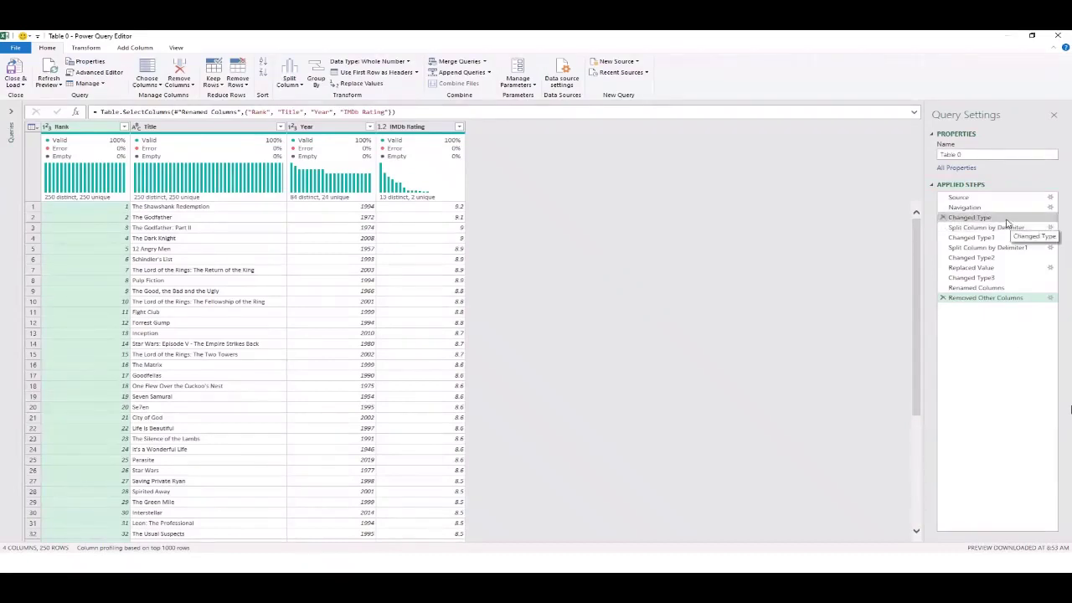
left_click(971, 217)
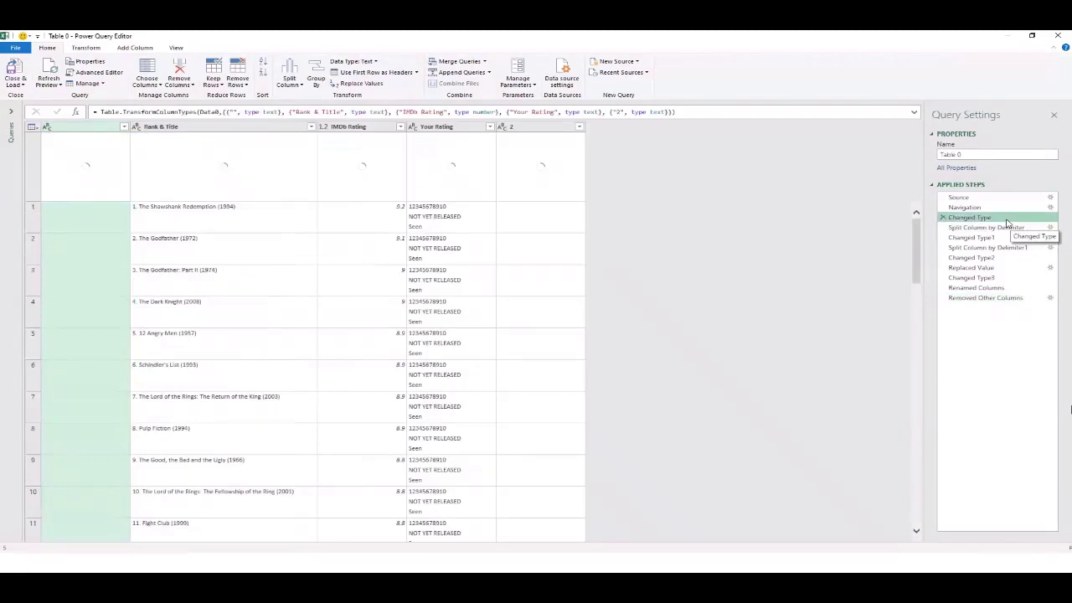
left_click(1004, 228)
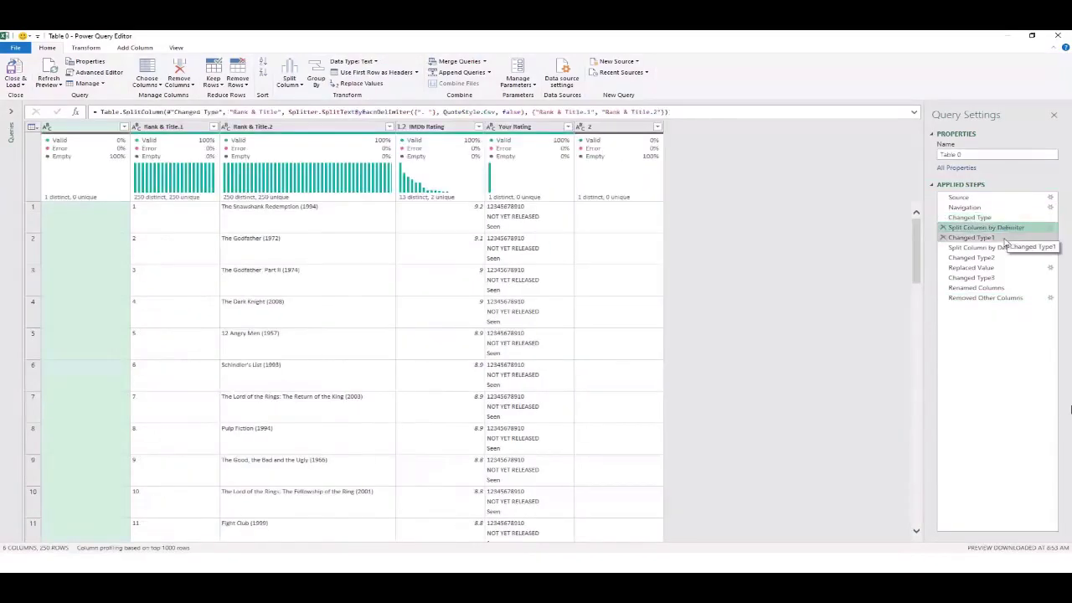
left_click(1005, 239)
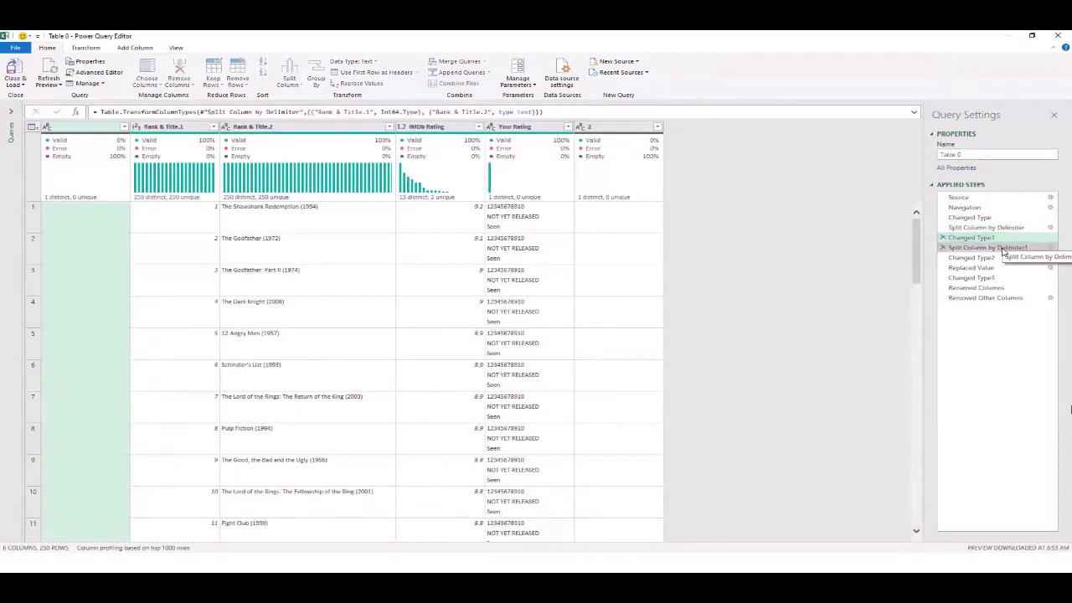
left_click(1003, 248)
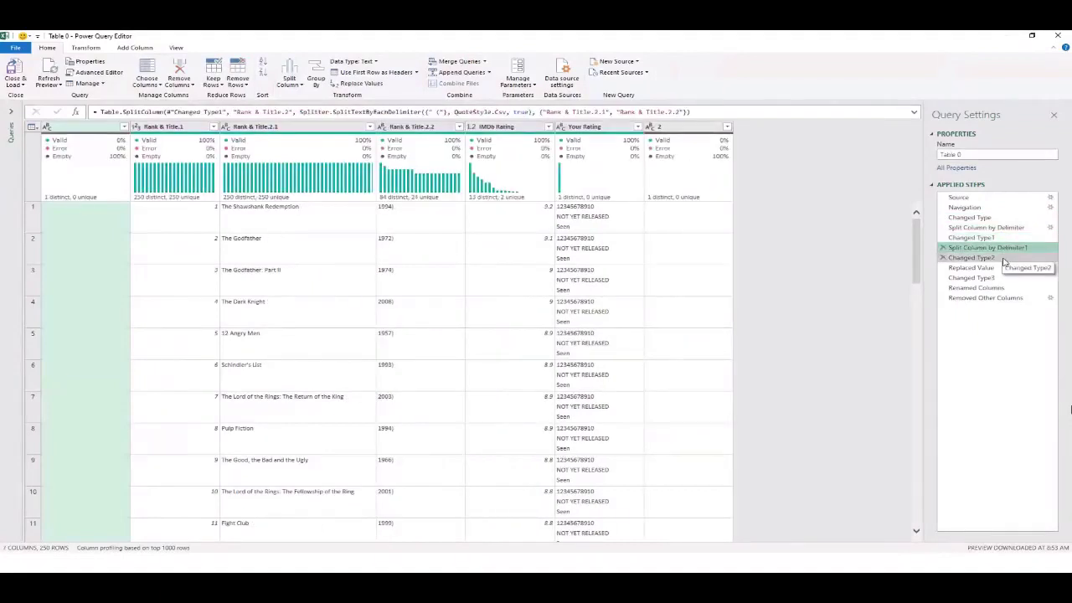
left_click(1002, 278)
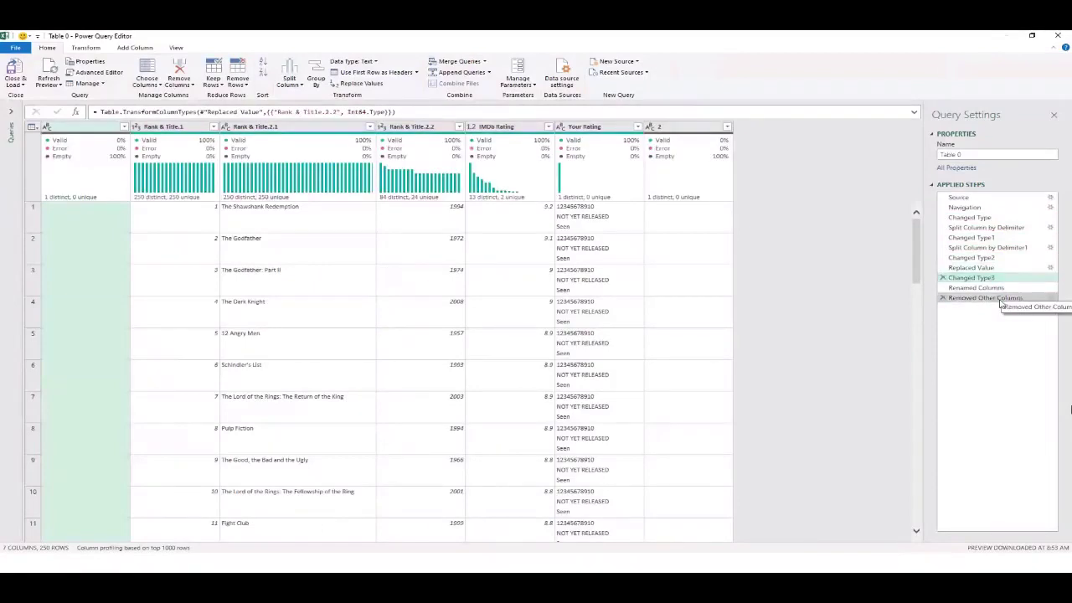
left_click(1001, 298)
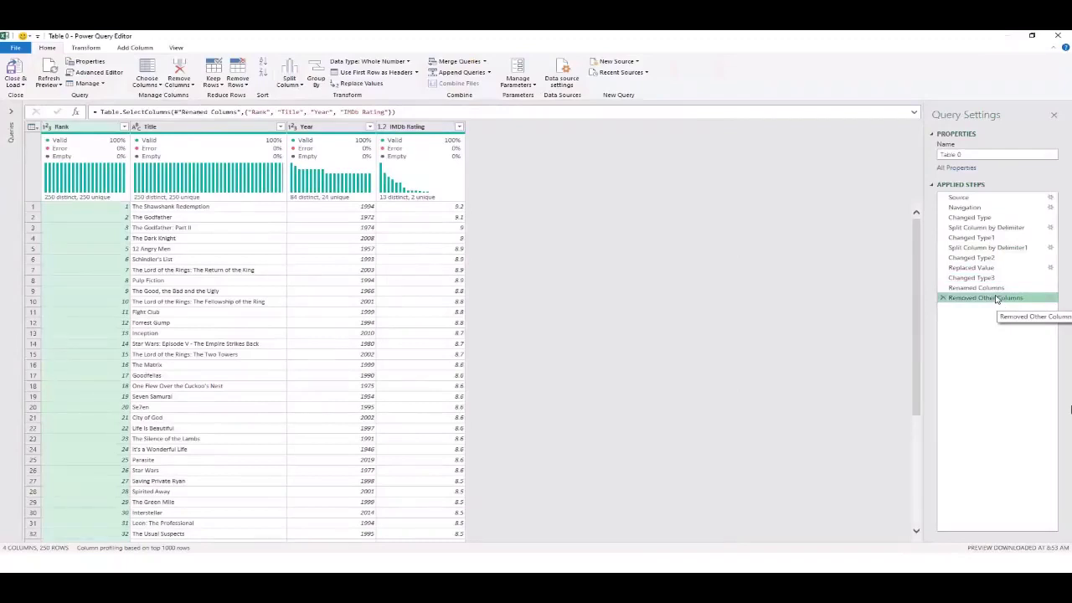
Close the query editor and maximize the browser showing the Modern Excel webinars page
left_click(1066, 36)
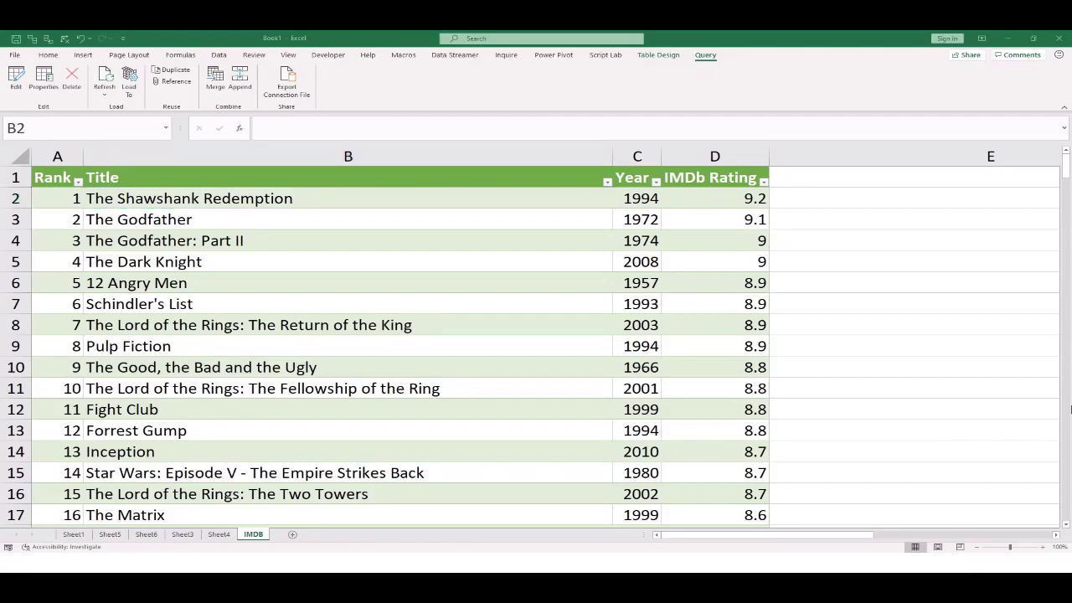
key("alt+Tab")
left_click_drag(594, 78, 617, 84)
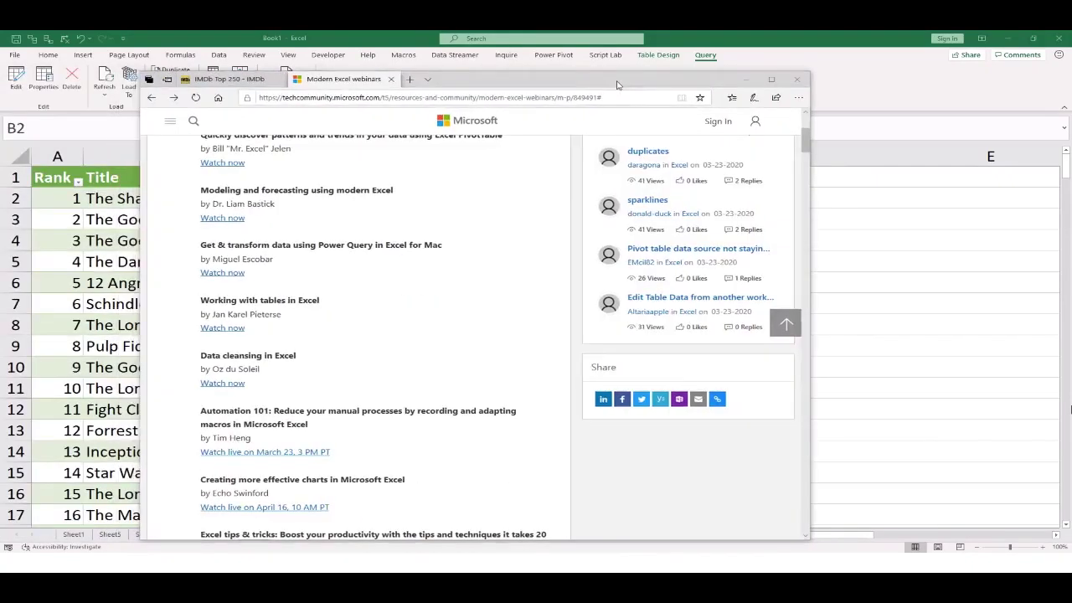
double_click(617, 84)
scroll(546, 303, "down", 2)
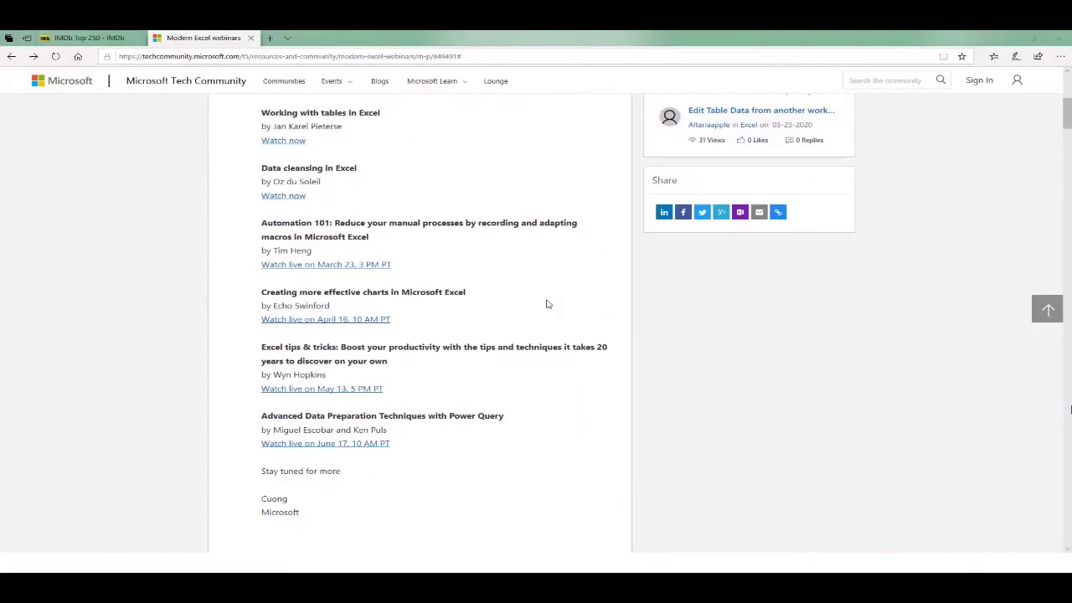